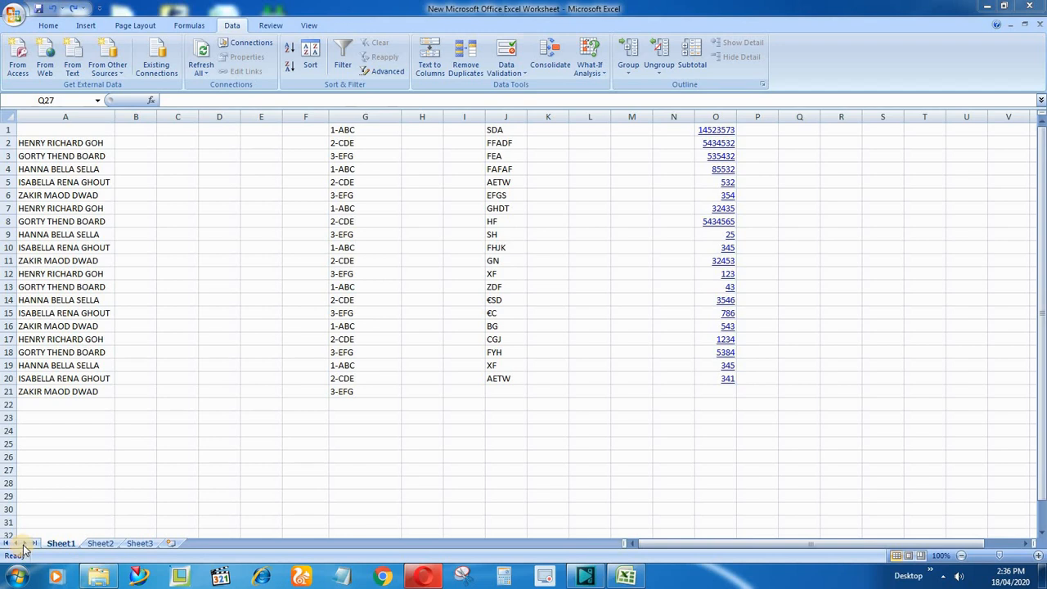
Split the full names in column A with Text to Columns, using Delimited data and Space as the only delimiter.
{"action": "left_click", "coordinate": [69, 116]}
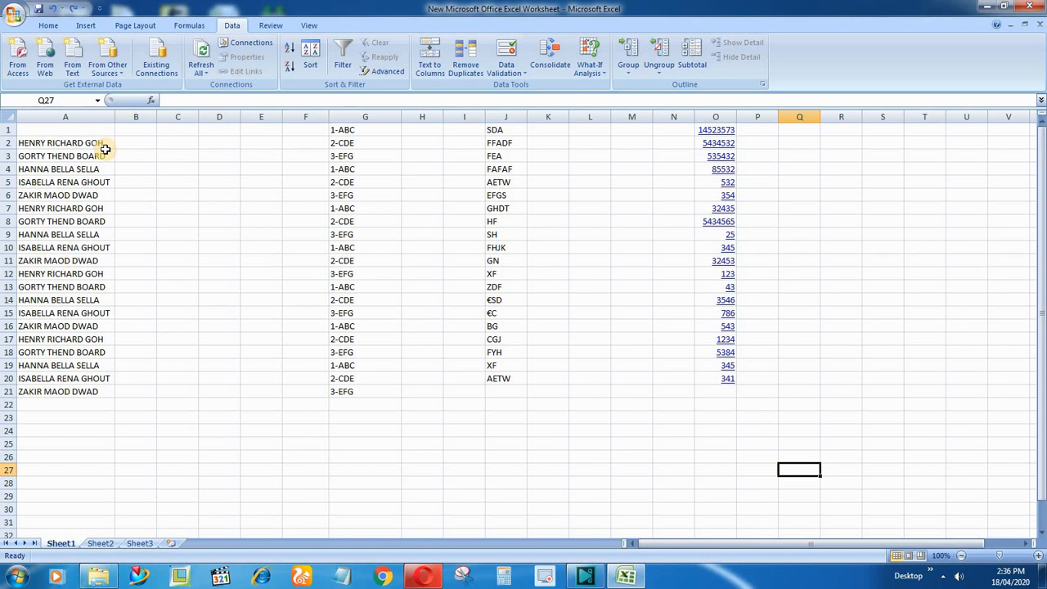
{"action": "left_click", "coordinate": [77, 116]}
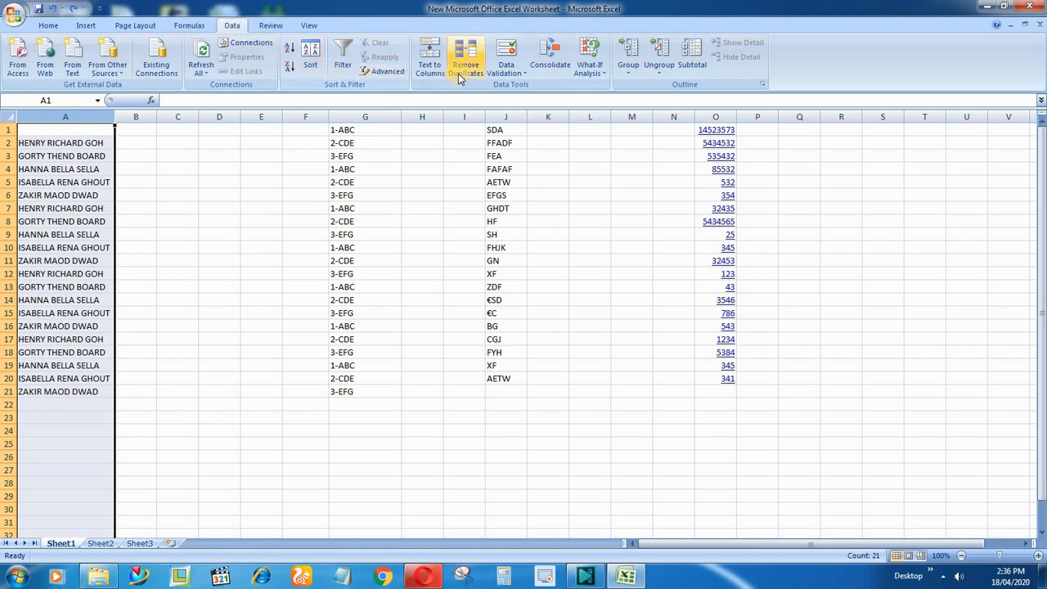
{"action": "left_click", "coordinate": [433, 63]}
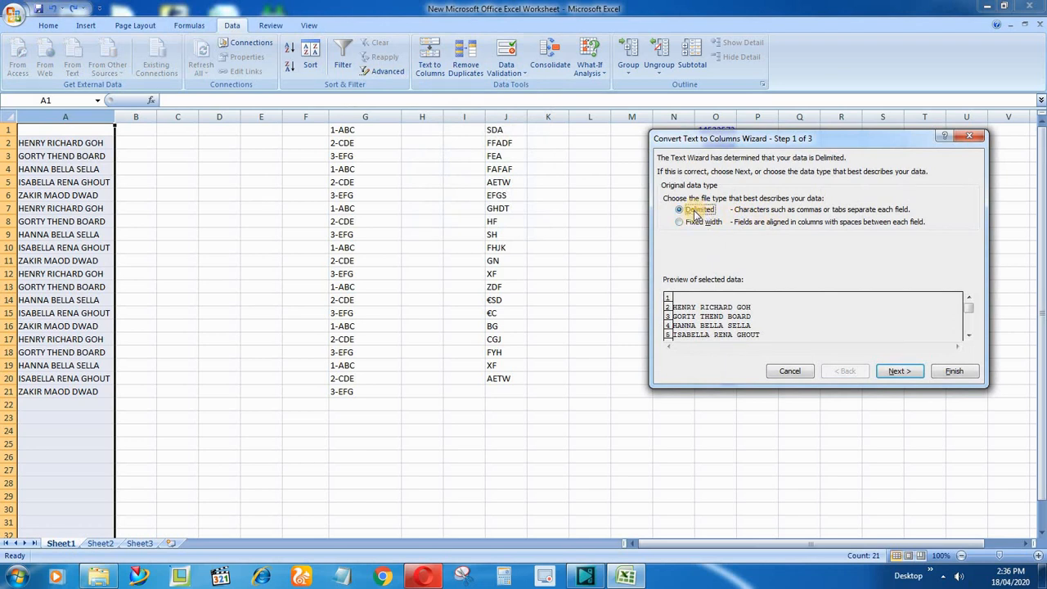
{"action": "left_click", "coordinate": [897, 373]}
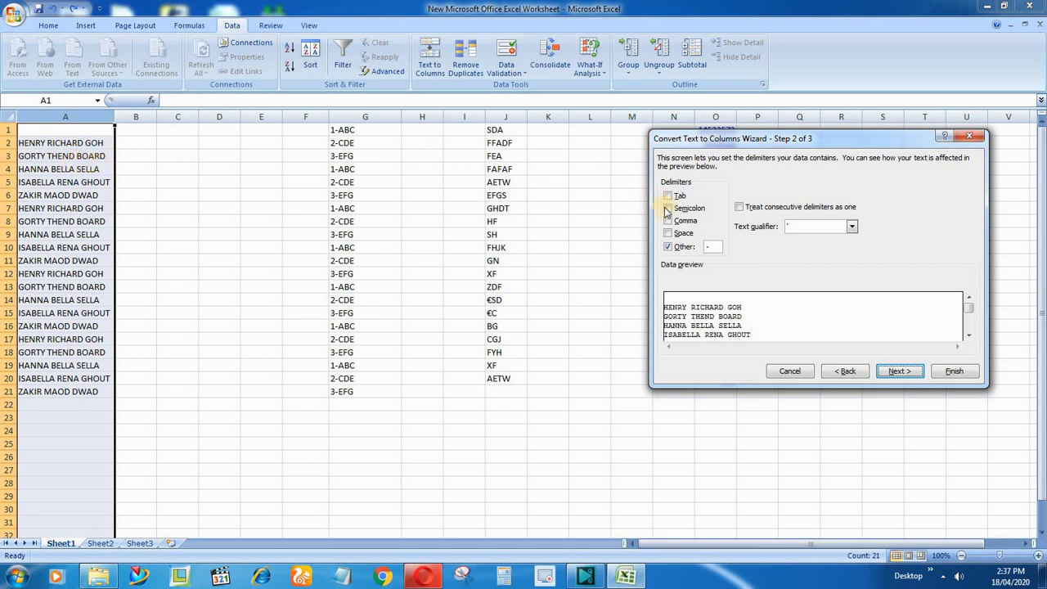
{"action": "left_click", "coordinate": [669, 249]}
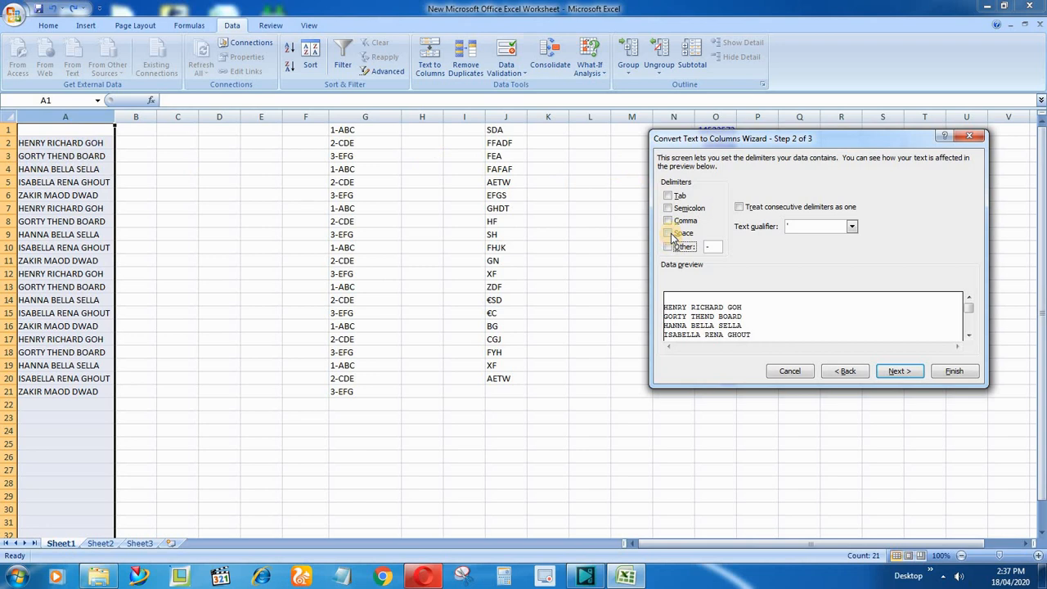
{"action": "left_click", "coordinate": [670, 234]}
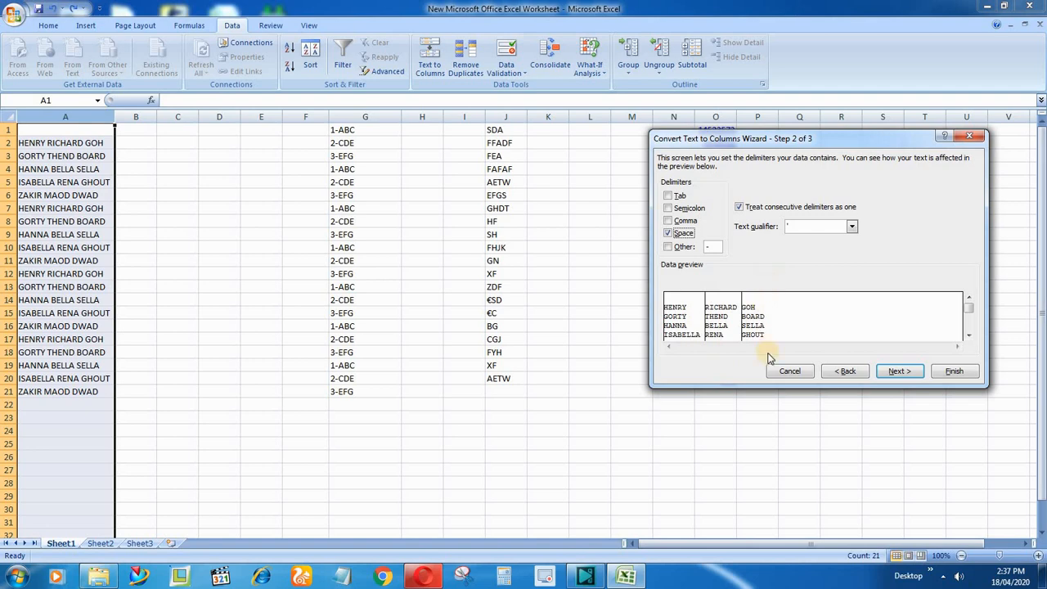
{"action": "left_click", "coordinate": [899, 370]}
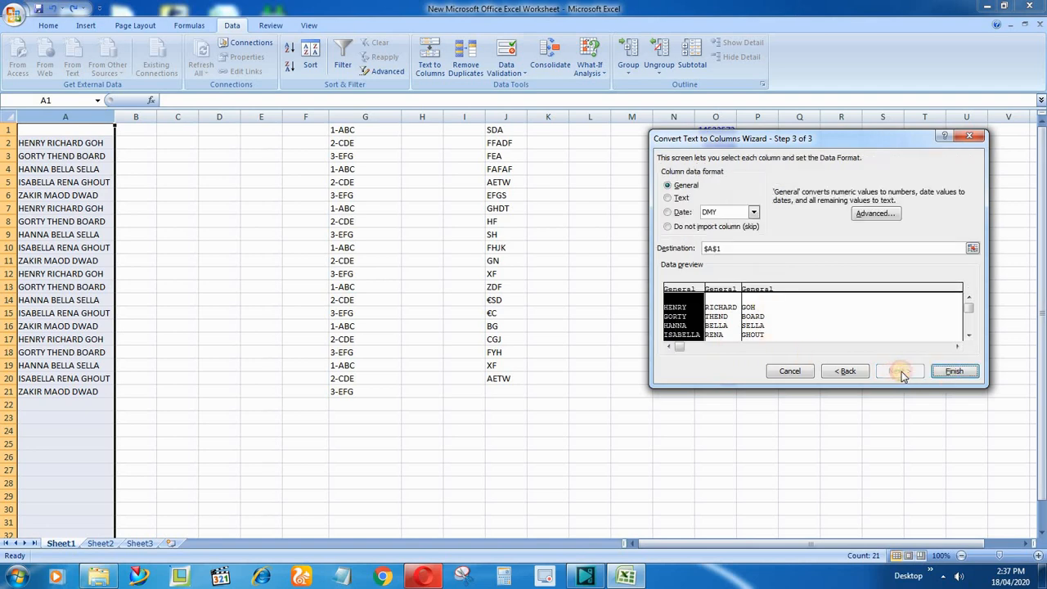
{"action": "left_click", "coordinate": [954, 372]}
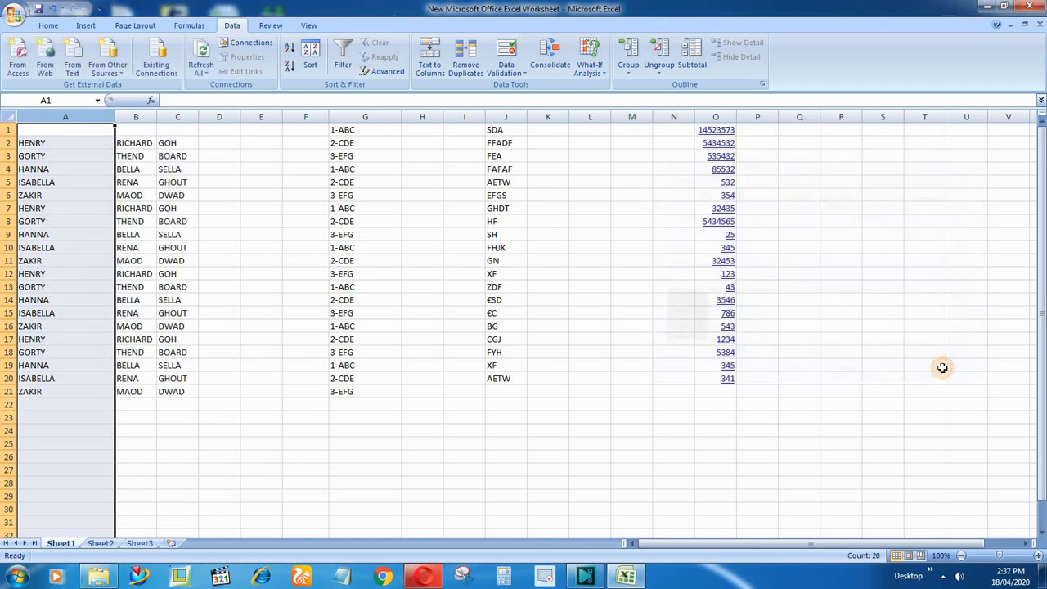
{"action": "left_click", "coordinate": [765, 425]}
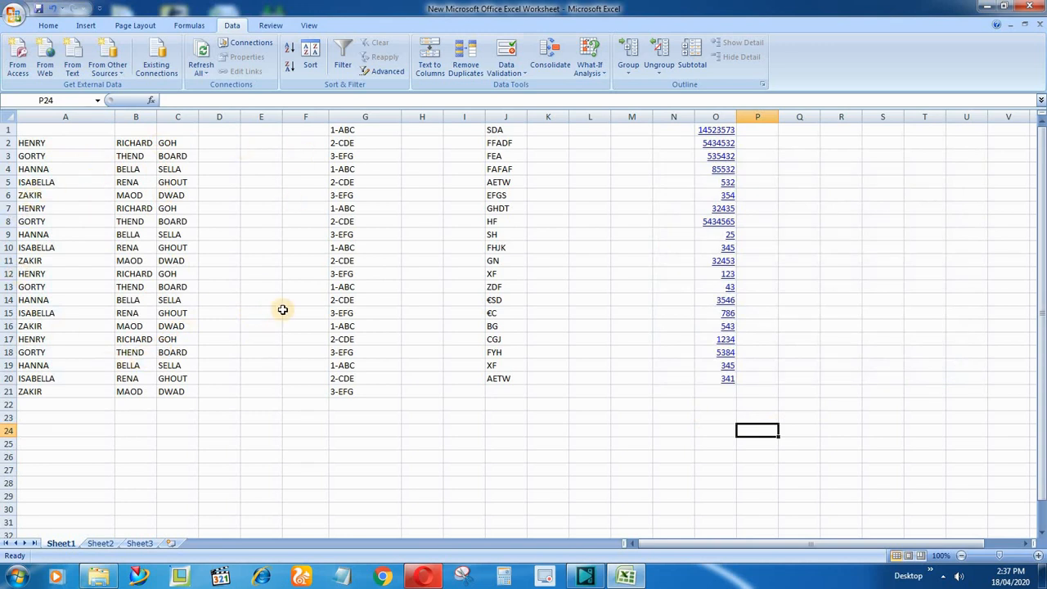
Undo the Text to Columns split of the names in column A.
{"action": "key", "text": "ctrl+z"}
{"action": "left_click", "coordinate": [294, 262]}
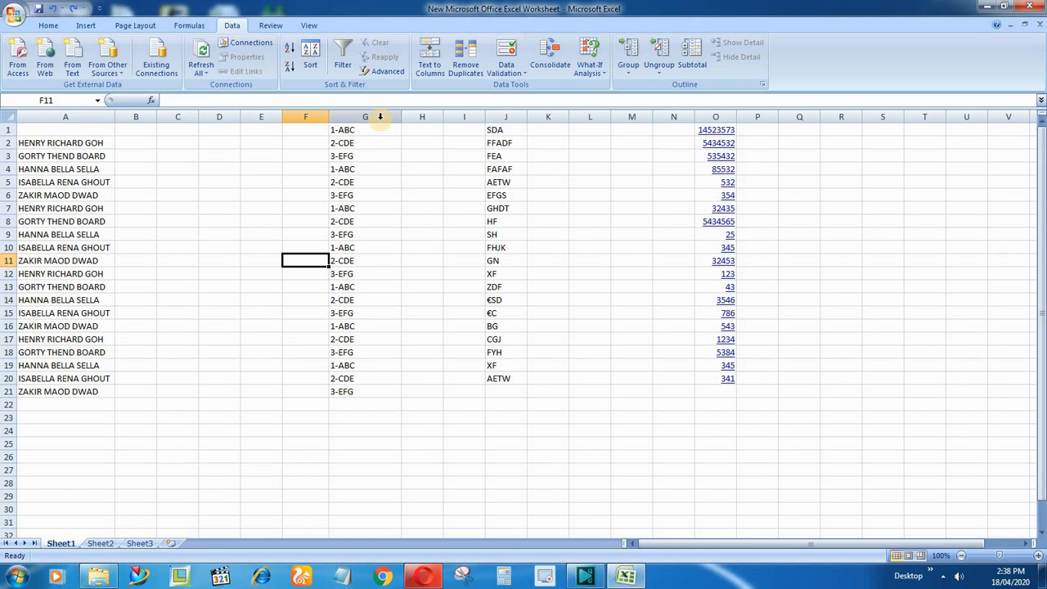
Split the codes in column G with Text to Columns, using Delimited data and a hyphen (-) as the only delimiter.
{"action": "left_click", "coordinate": [380, 117]}
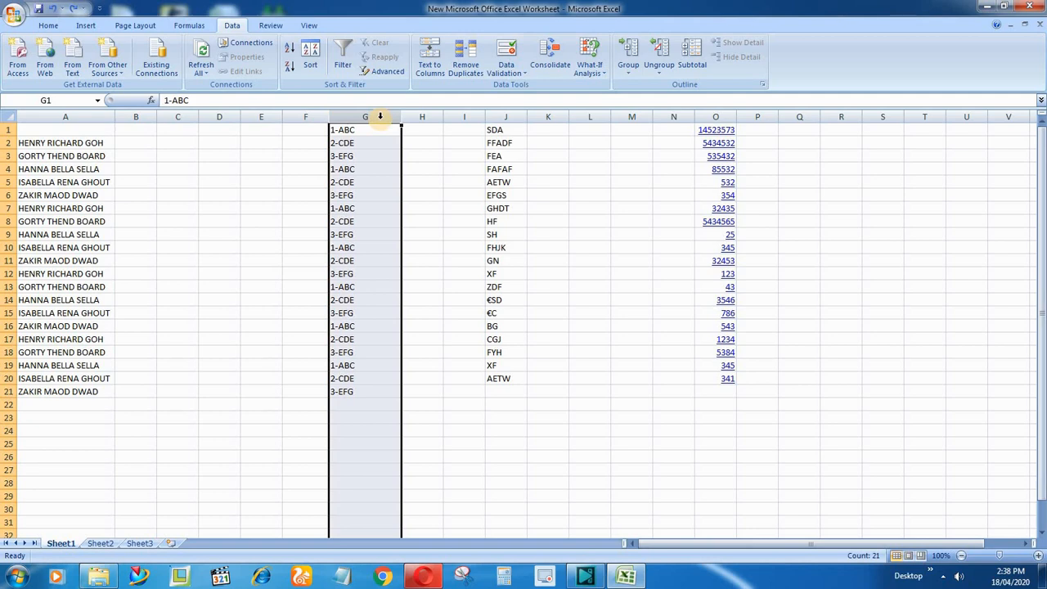
{"action": "left_click", "coordinate": [429, 69]}
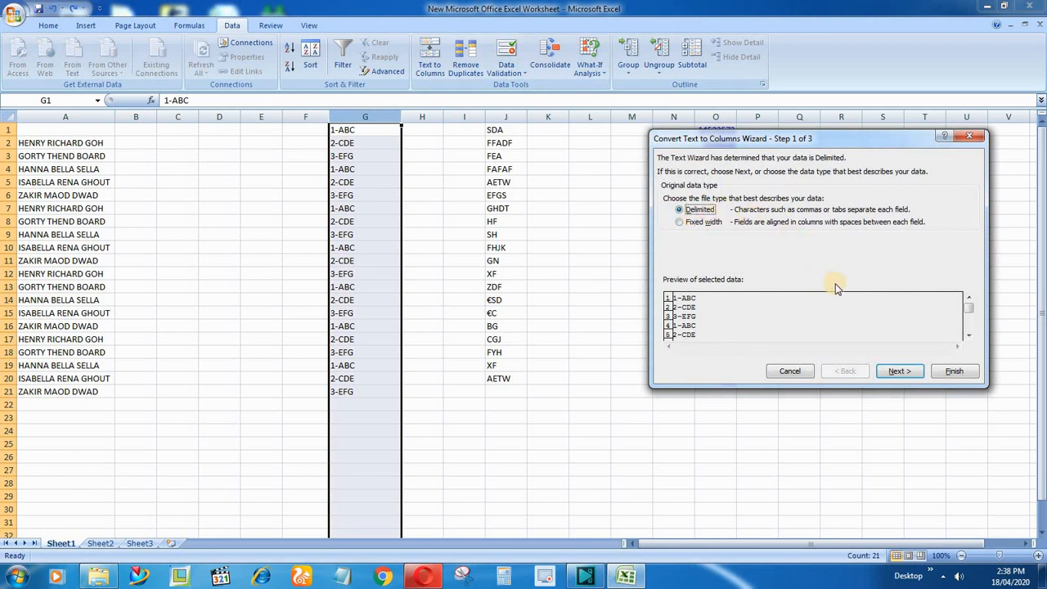
{"action": "left_click", "coordinate": [892, 373]}
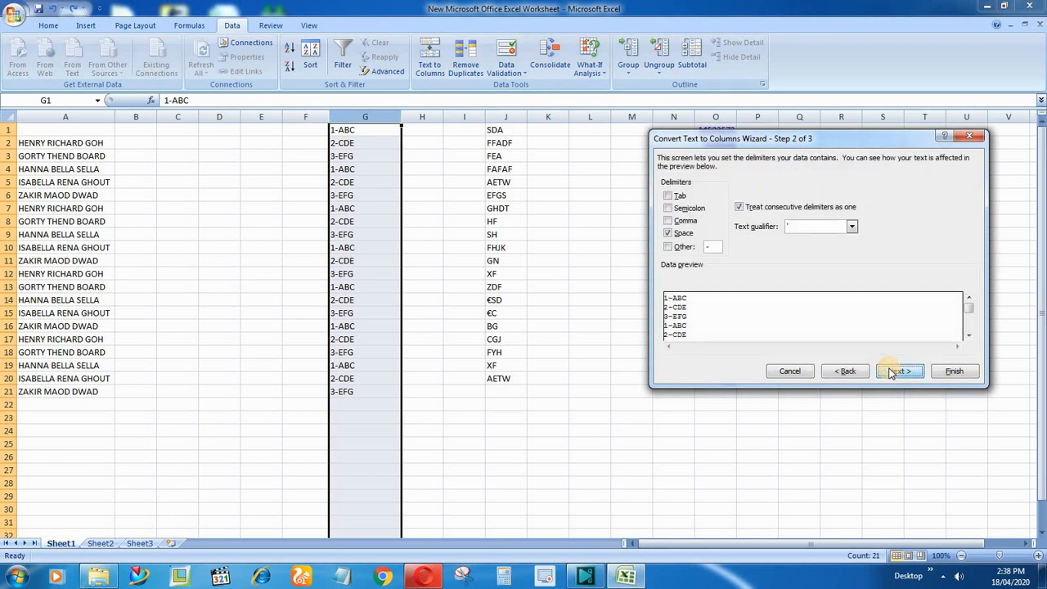
{"action": "left_click", "coordinate": [669, 234]}
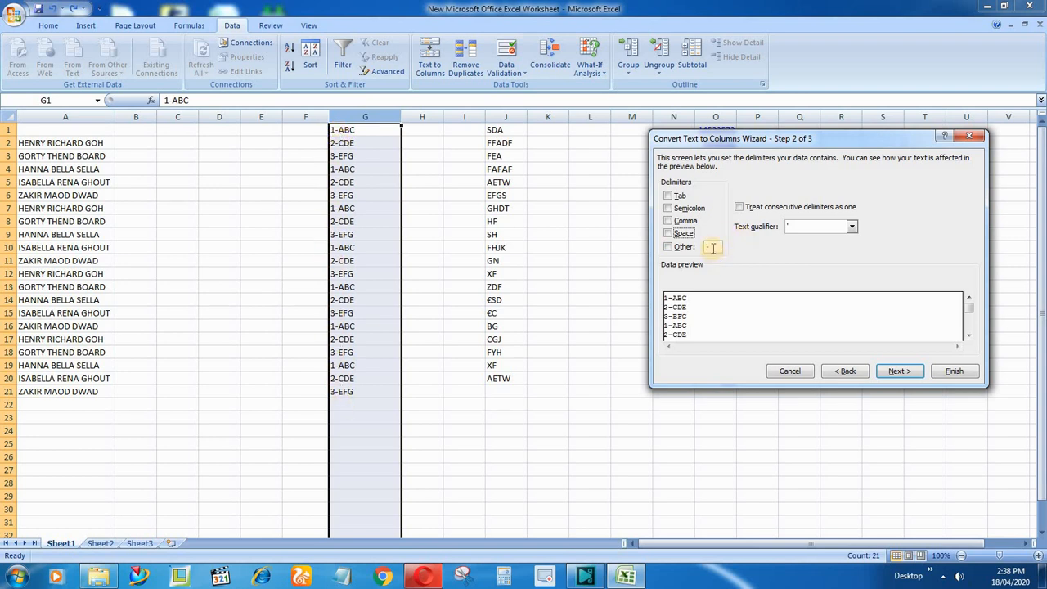
{"action": "left_click", "coordinate": [673, 247]}
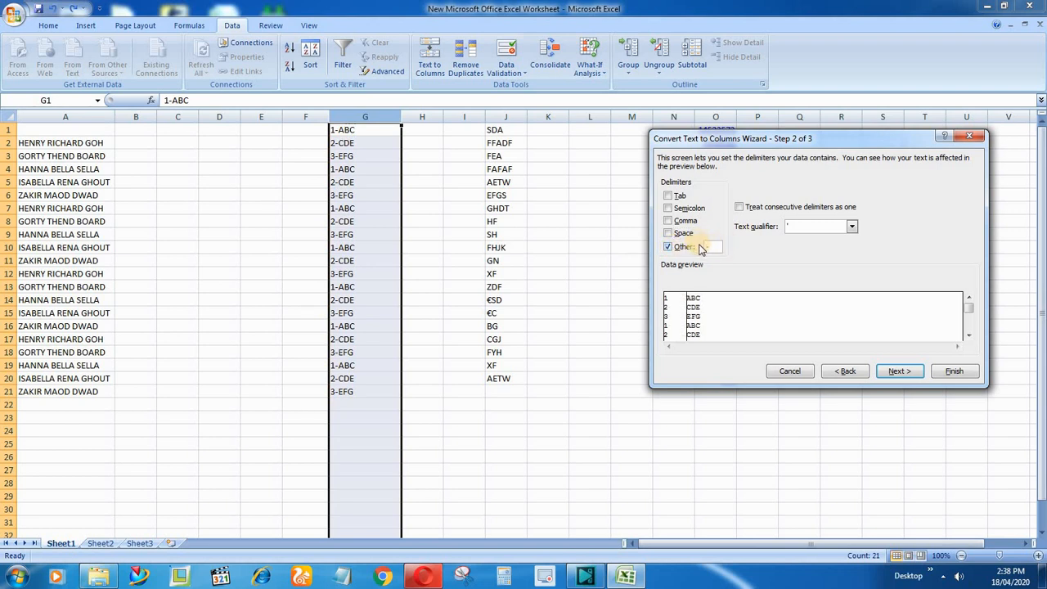
{"action": "left_click", "coordinate": [913, 370]}
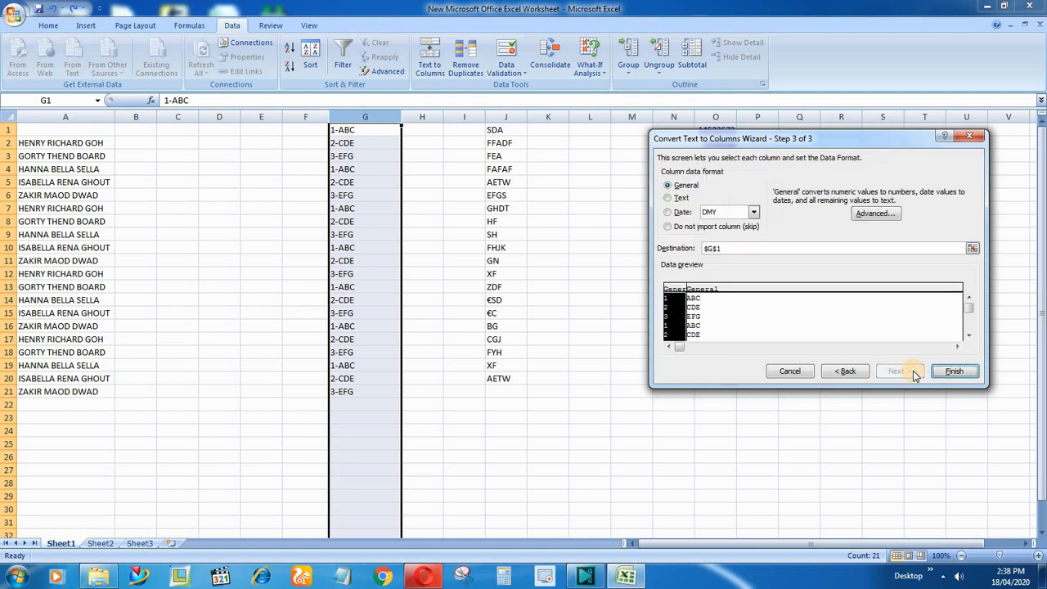
{"action": "left_click", "coordinate": [965, 371]}
{"action": "left_click", "coordinate": [352, 194]}
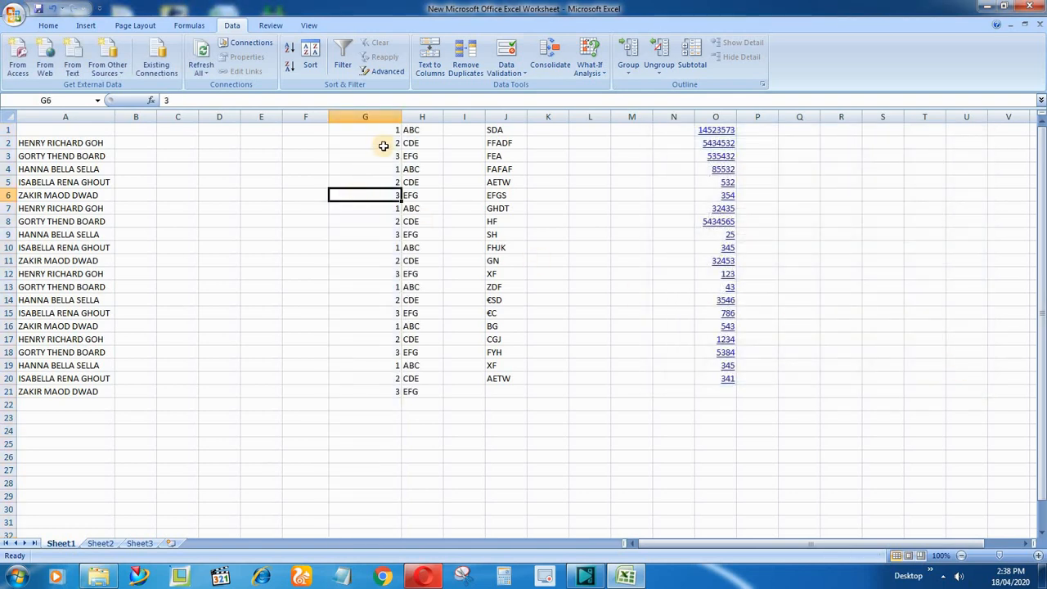
Highlight the separated values in columns G and H and undo the hyphen split.
{"action": "left_click_drag", "start_coordinate": [381, 131], "coordinate": [381, 390]}
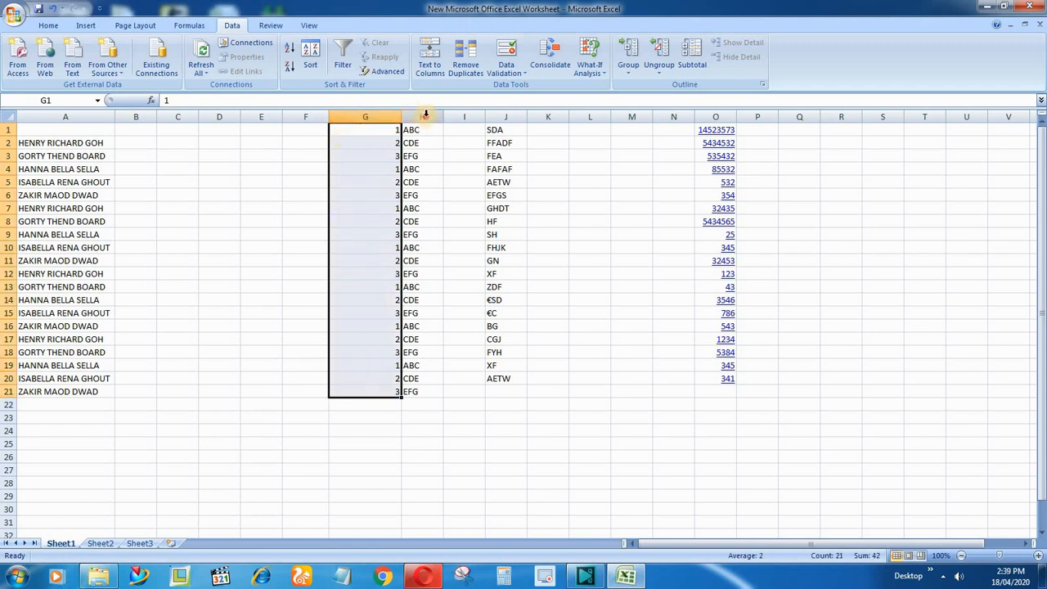
{"action": "left_click", "coordinate": [426, 114]}
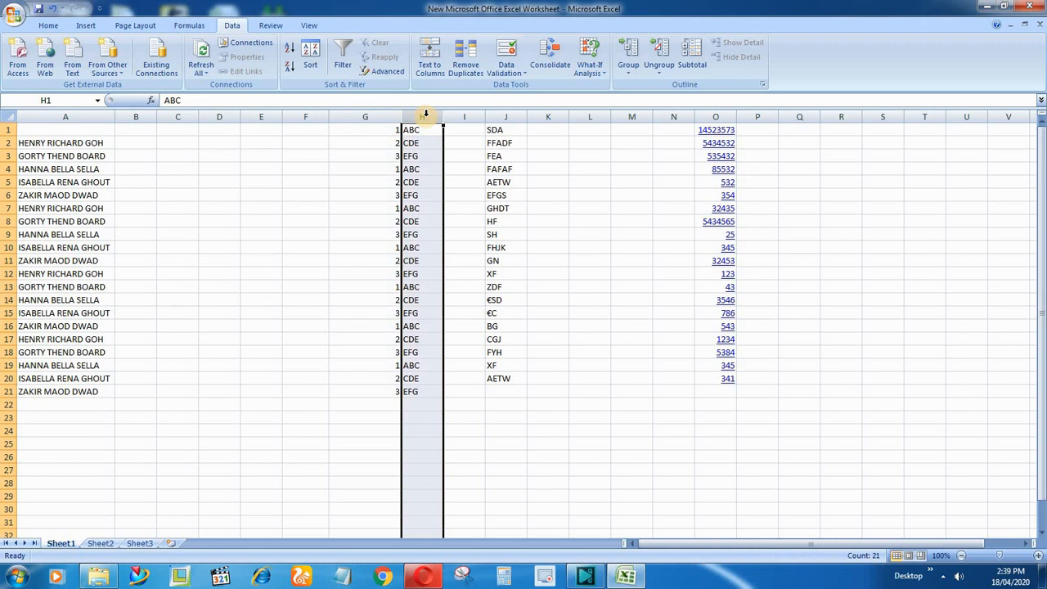
{"action": "key", "text": "ctrl+z"}
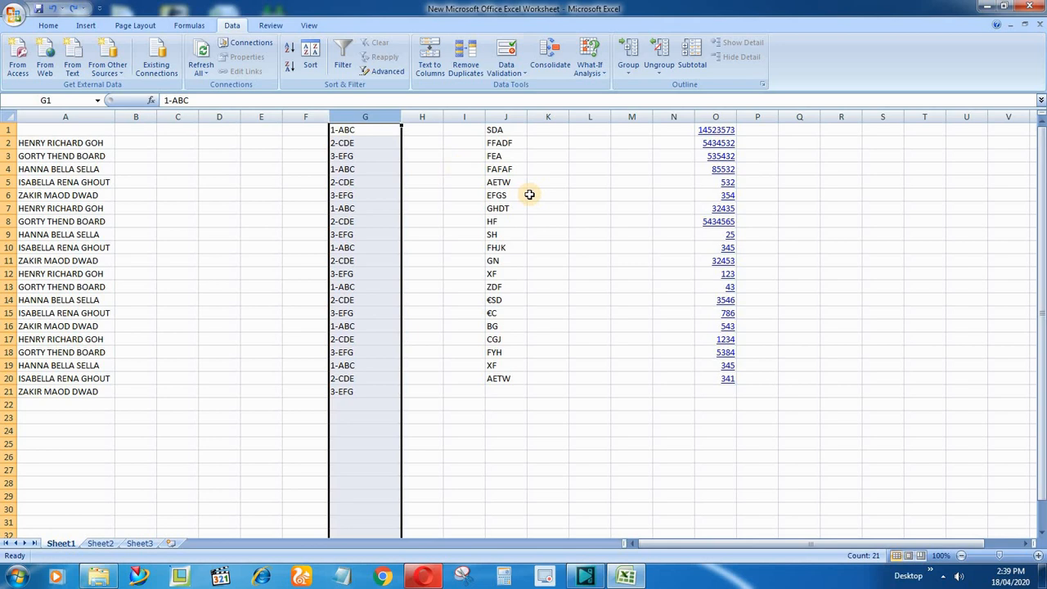
Split the text in column J with Fixed width Text to Columns, placing break lines after the first and second characters.
{"action": "left_click", "coordinate": [505, 117]}
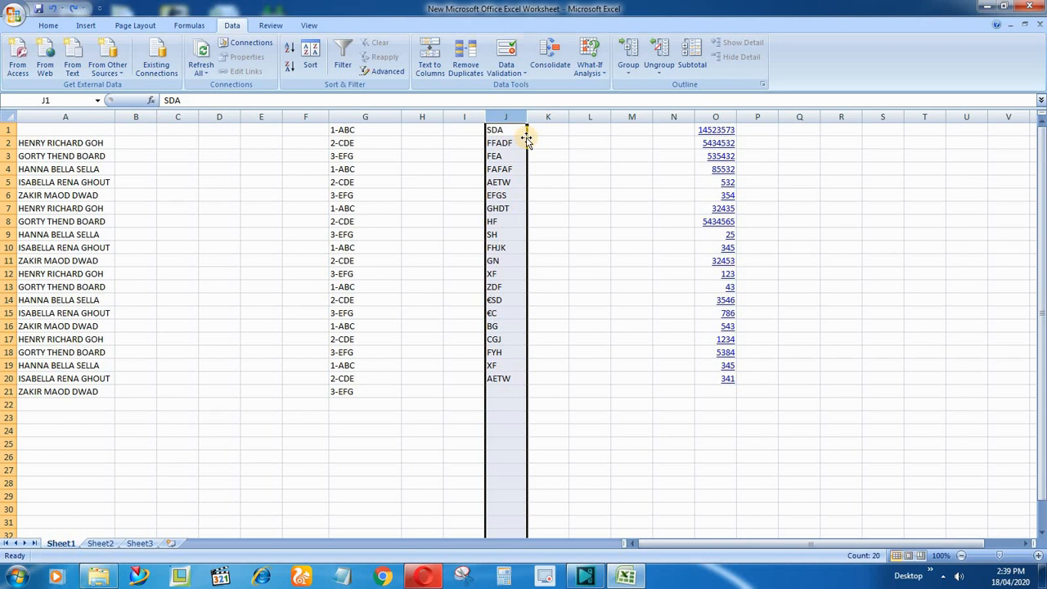
{"action": "left_click", "coordinate": [439, 70]}
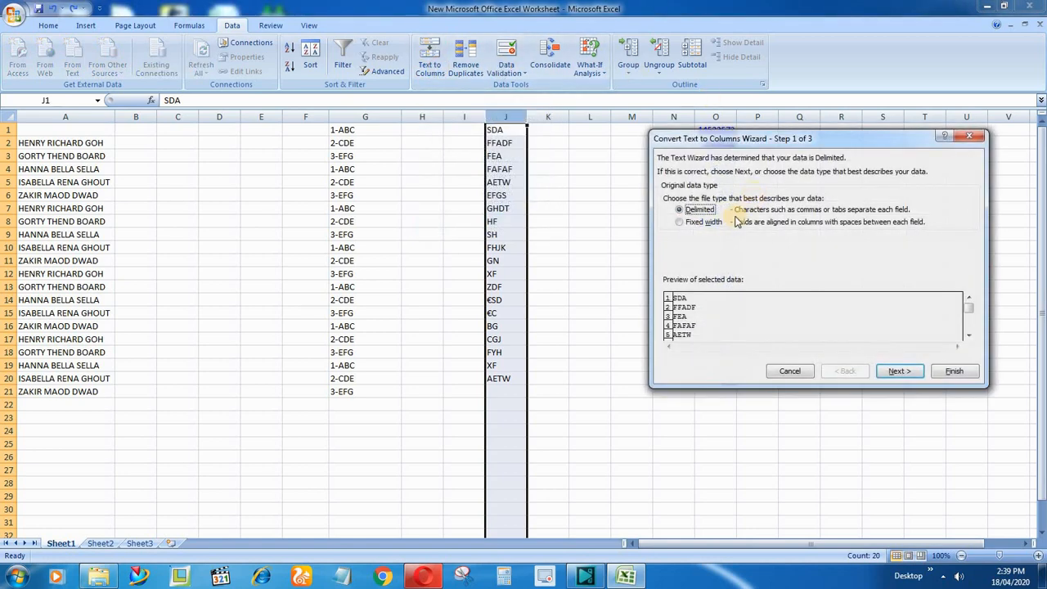
{"action": "left_click", "coordinate": [680, 223]}
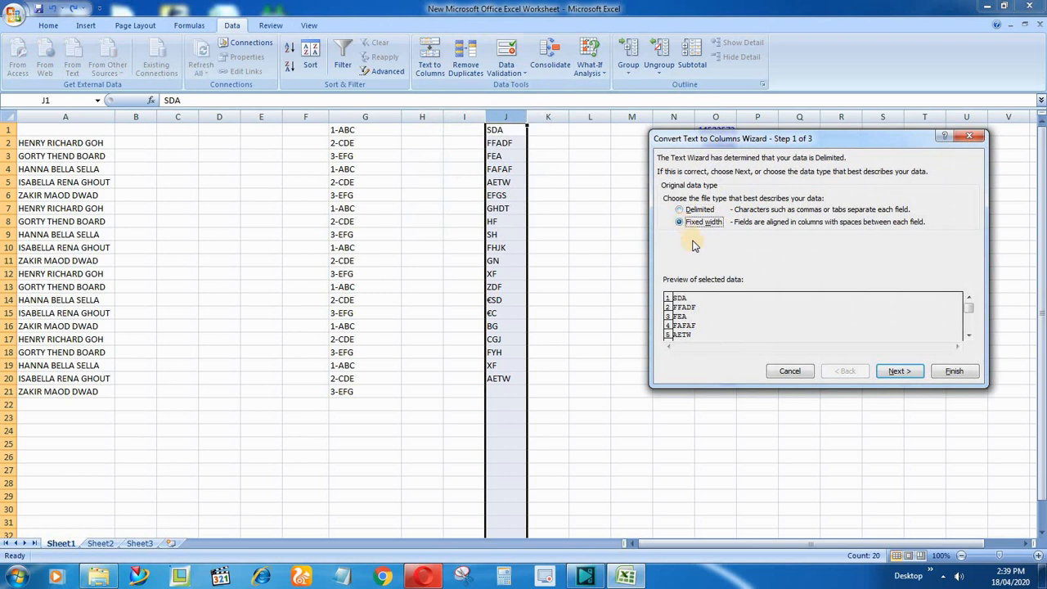
{"action": "left_click", "coordinate": [893, 373]}
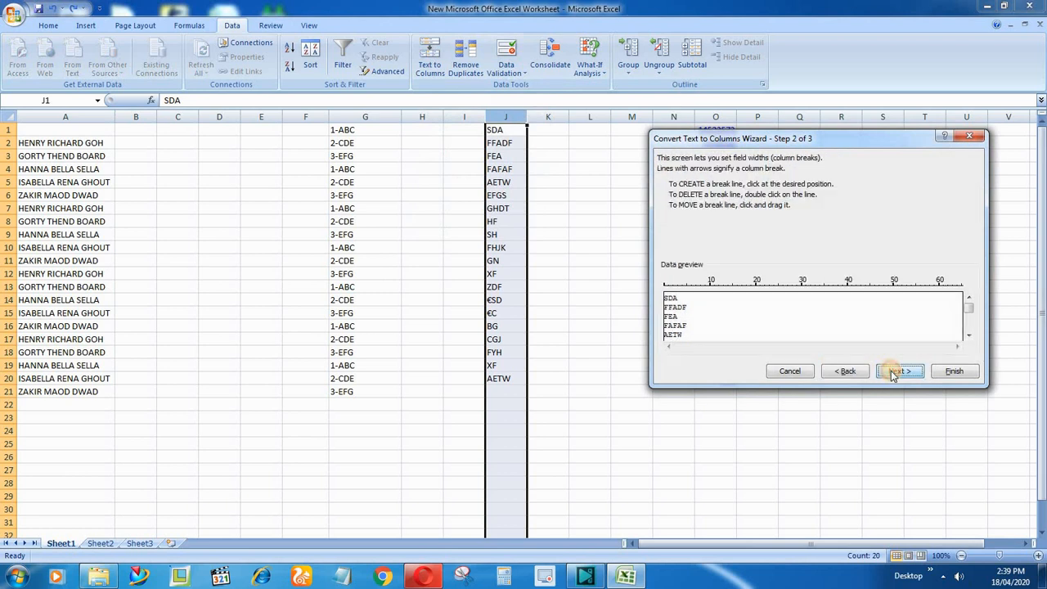
{"action": "left_click", "coordinate": [815, 321]}
{"action": "left_click_drag", "start_coordinate": [815, 317], "coordinate": [670, 329]}
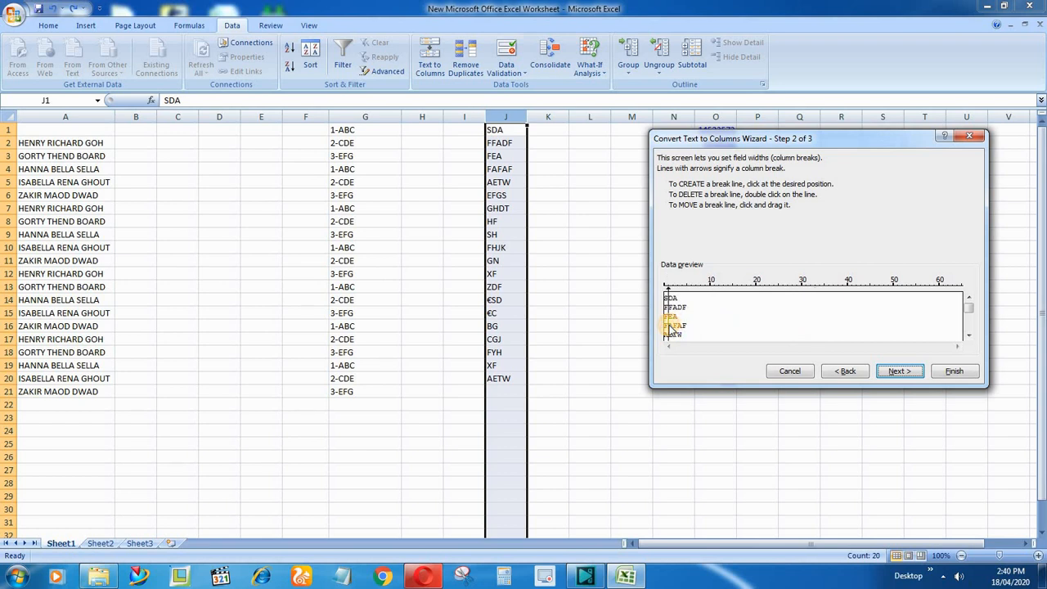
{"action": "left_click", "coordinate": [843, 311]}
{"action": "left_click", "coordinate": [709, 339]}
{"action": "left_click_drag", "start_coordinate": [709, 339], "coordinate": [674, 328]}
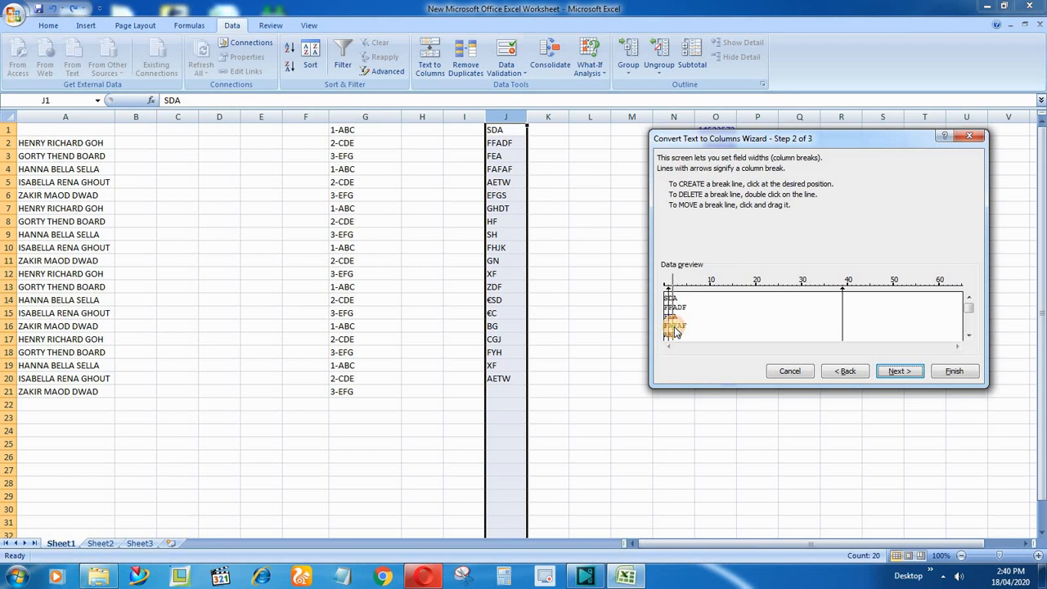
{"action": "left_click", "coordinate": [675, 329]}
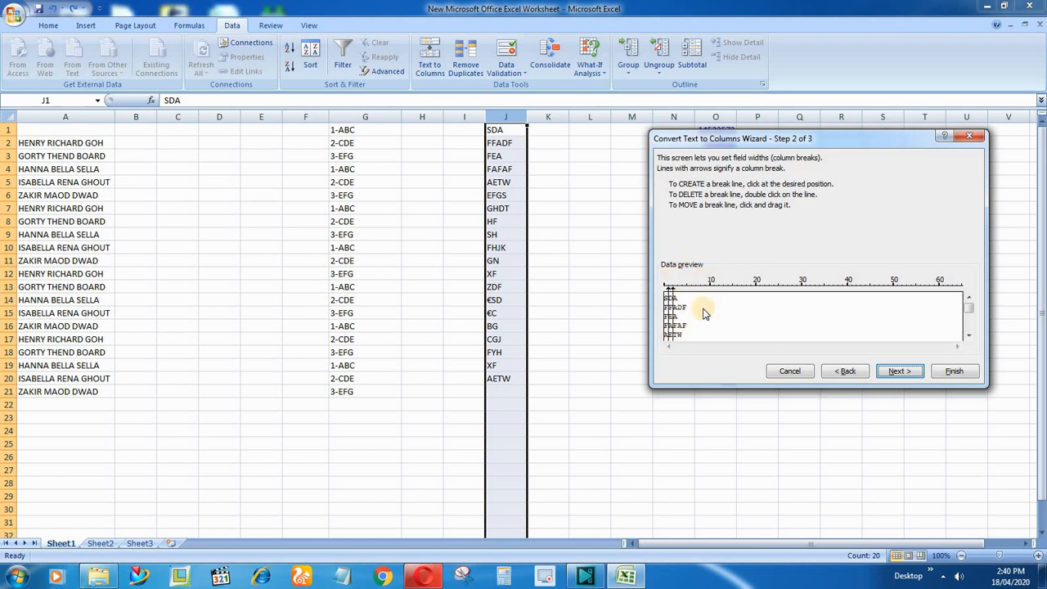
{"action": "left_click", "coordinate": [898, 372]}
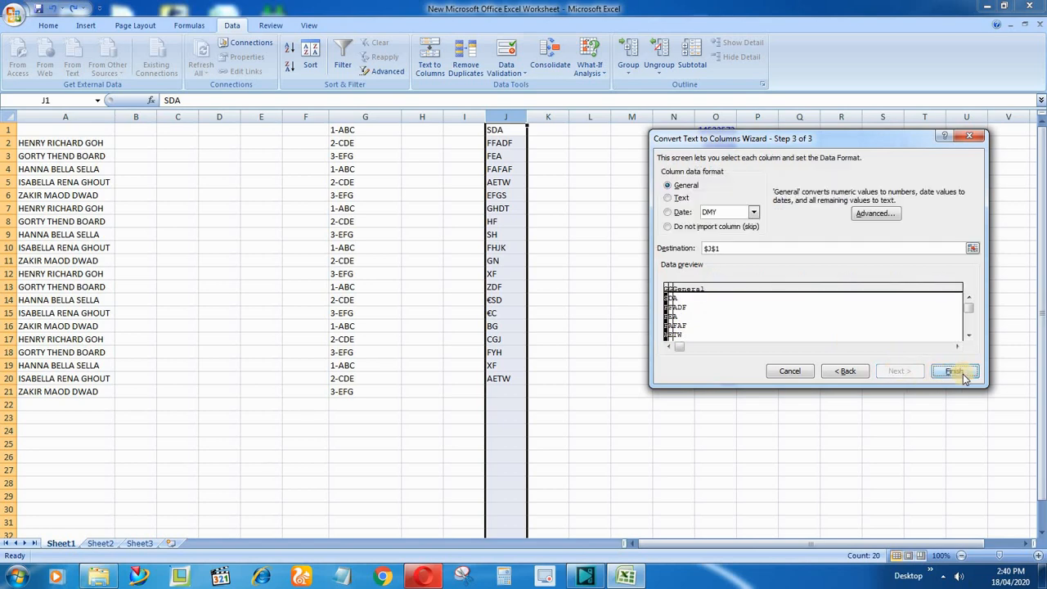
{"action": "left_click", "coordinate": [954, 370]}
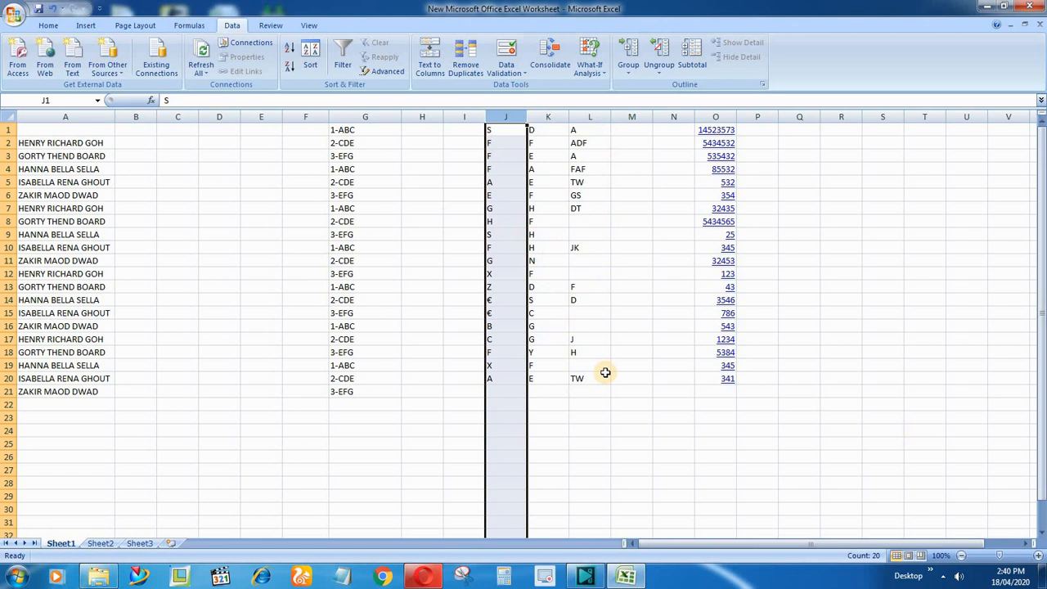
Undo the fixed-width split of column J.
{"action": "key", "text": "ctrl+z"}
{"action": "left_click", "coordinate": [807, 288]}
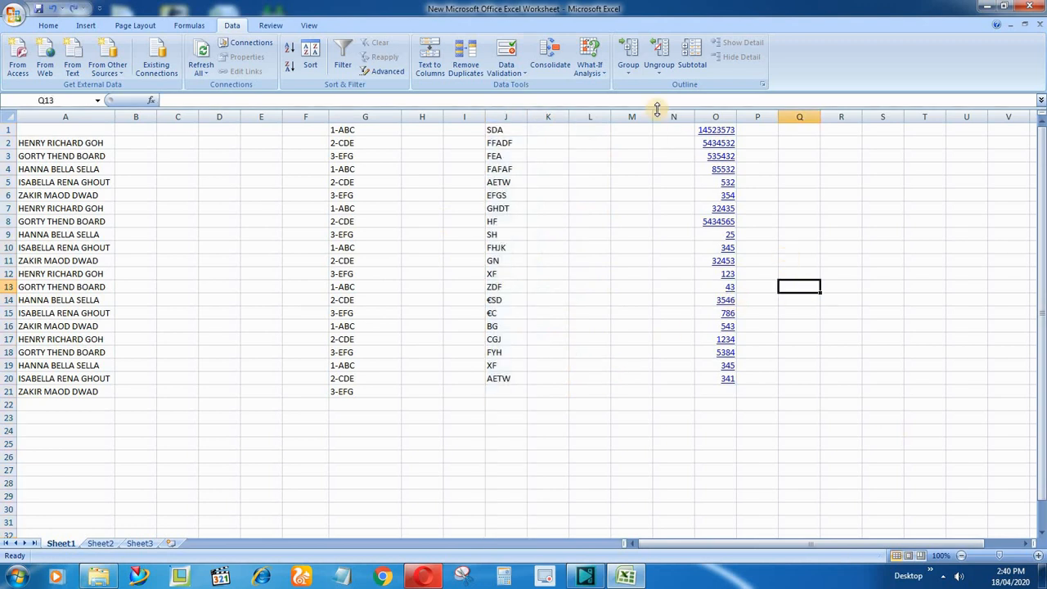
Split the numbers in column O with Fixed width Text to Columns, placing break lines after the first and fourth digits.
{"action": "left_click", "coordinate": [713, 133]}
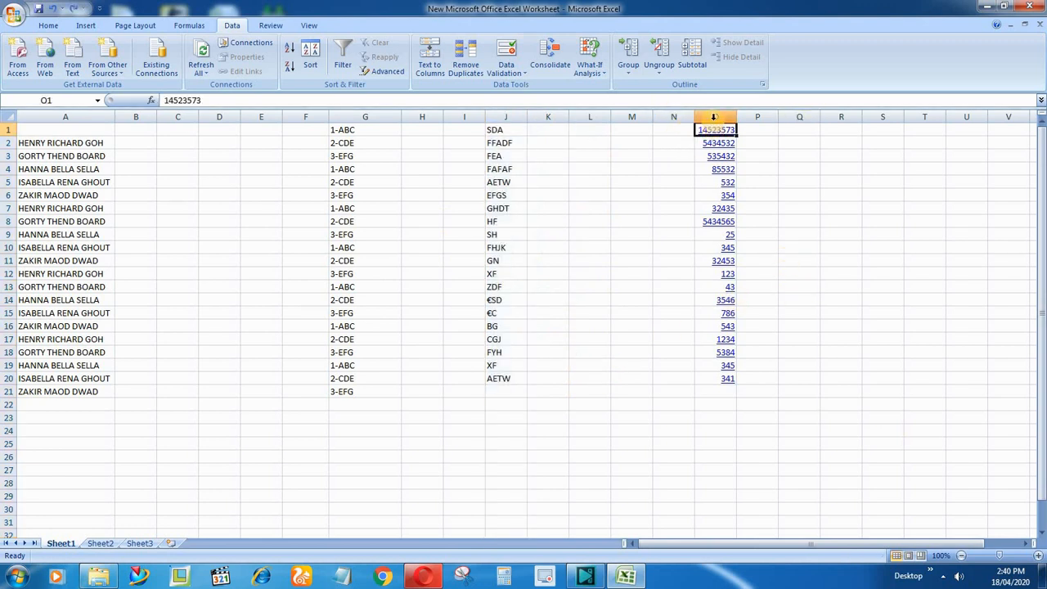
{"action": "left_click", "coordinate": [716, 118]}
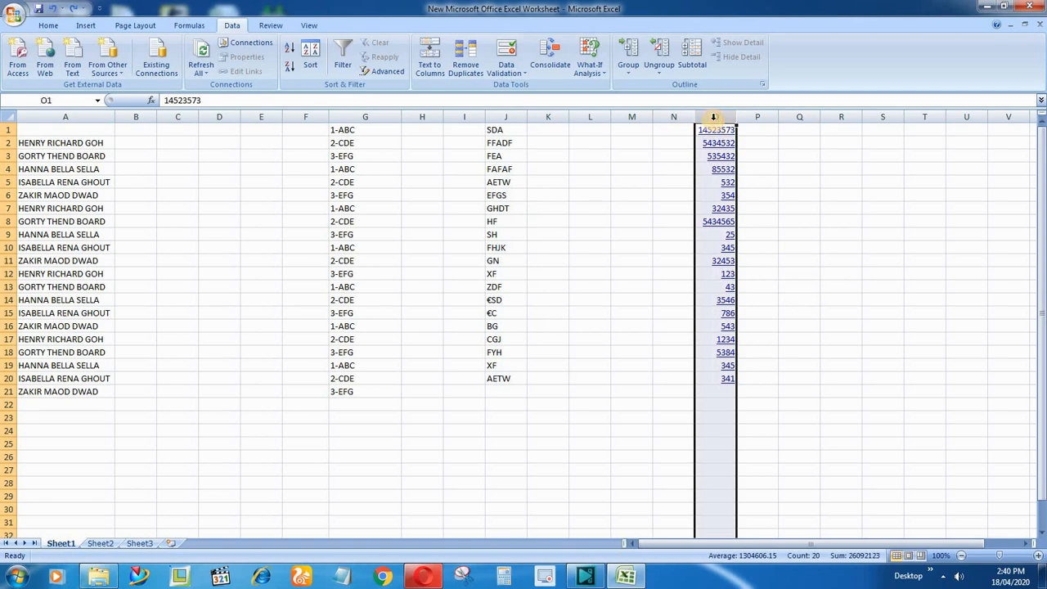
{"action": "left_click", "coordinate": [430, 65]}
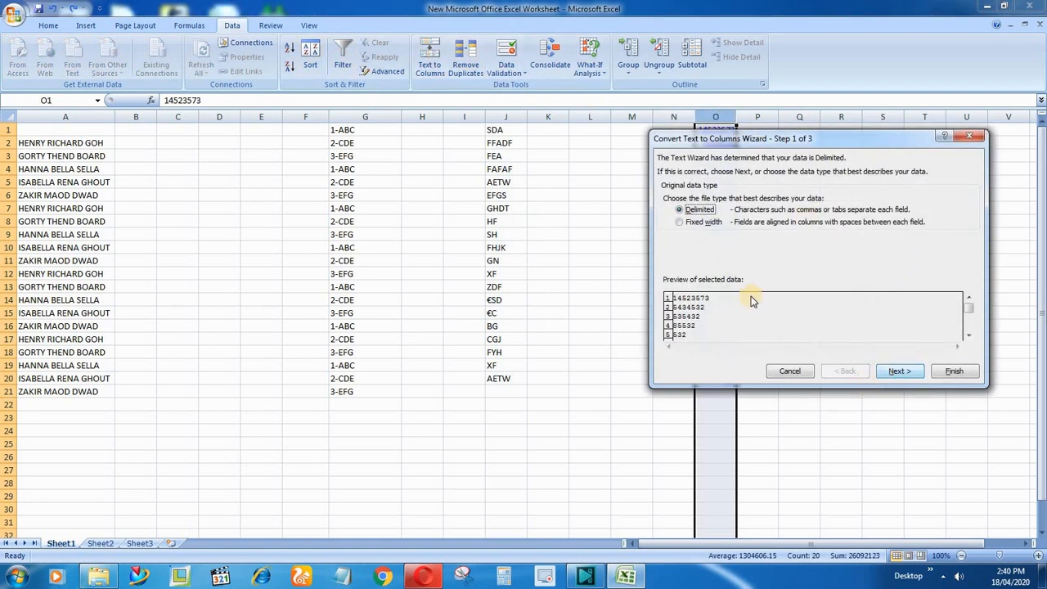
{"action": "left_click", "coordinate": [696, 222]}
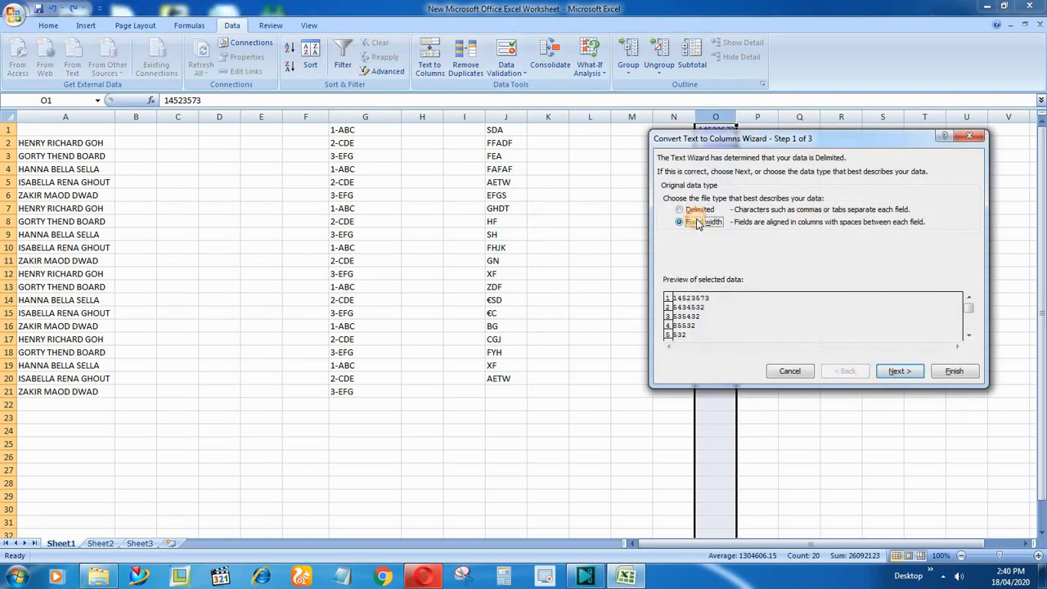
{"action": "left_click", "coordinate": [880, 370]}
{"action": "left_click", "coordinate": [839, 315]}
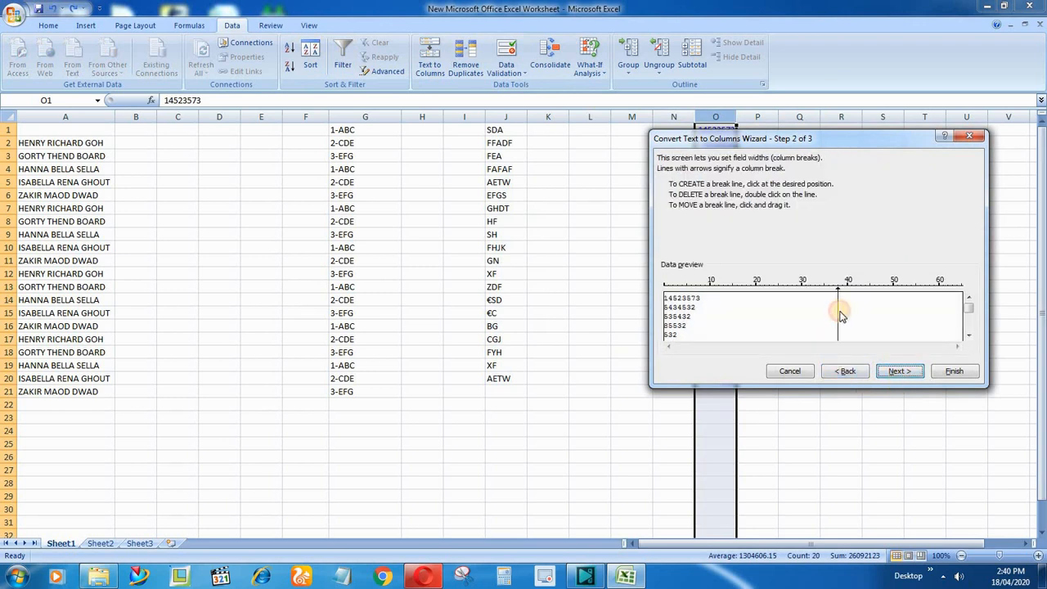
{"action": "left_click_drag", "start_coordinate": [839, 318], "coordinate": [677, 335]}
{"action": "left_click", "coordinate": [783, 313]}
{"action": "left_click", "coordinate": [682, 323]}
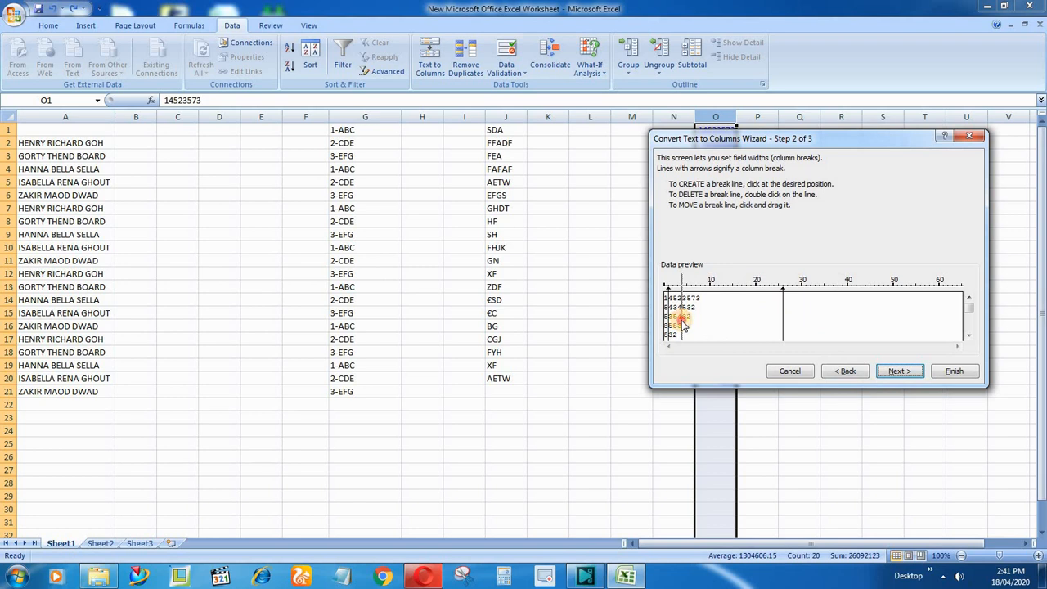
{"action": "left_click", "coordinate": [905, 372]}
{"action": "left_click", "coordinate": [952, 372]}
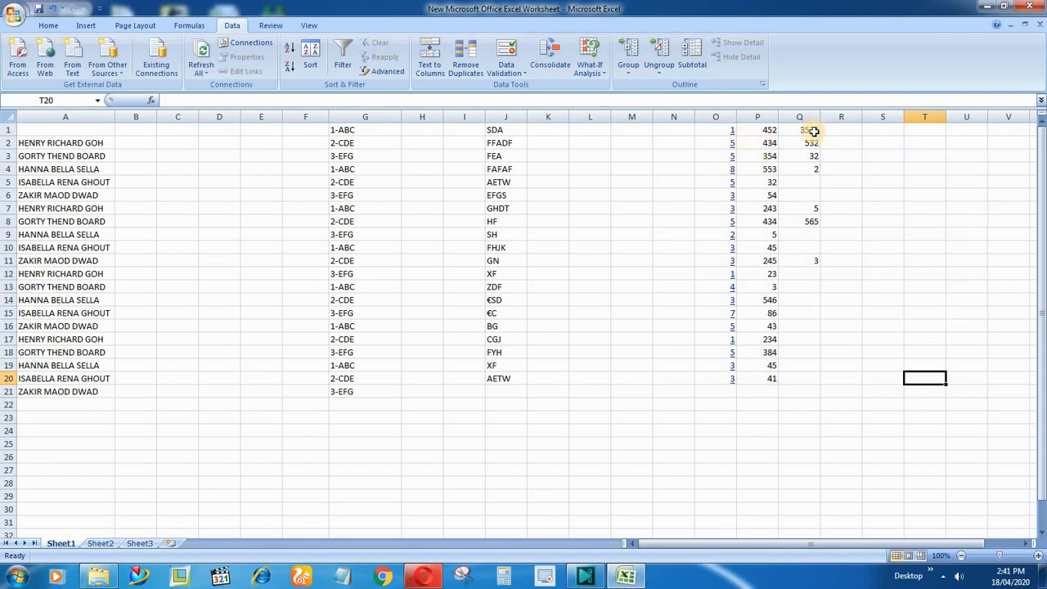
{"action": "left_click", "coordinate": [866, 417]}
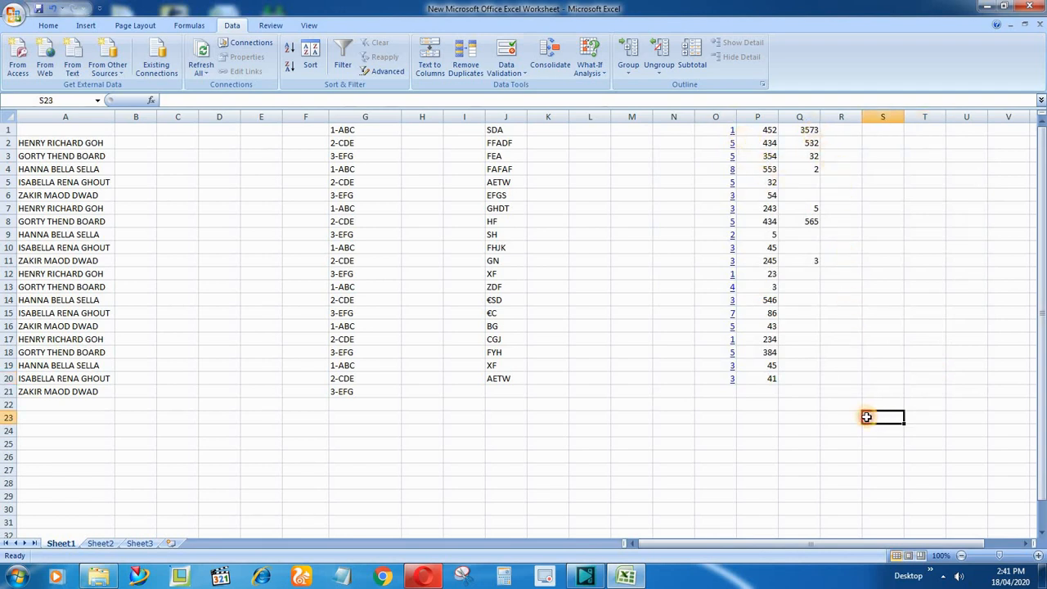